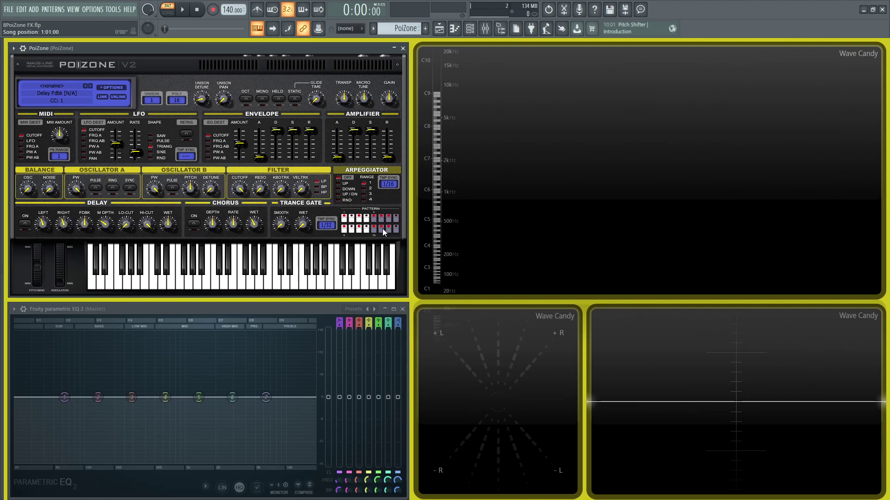
# Turn on the delay, set its right delay time to 4/4, and audition the effect with C4 notes.
pyautogui.click(117, 87)
pyautogui.click(156, 136)
pyautogui.click(28, 223)
pyautogui.click(44, 225)
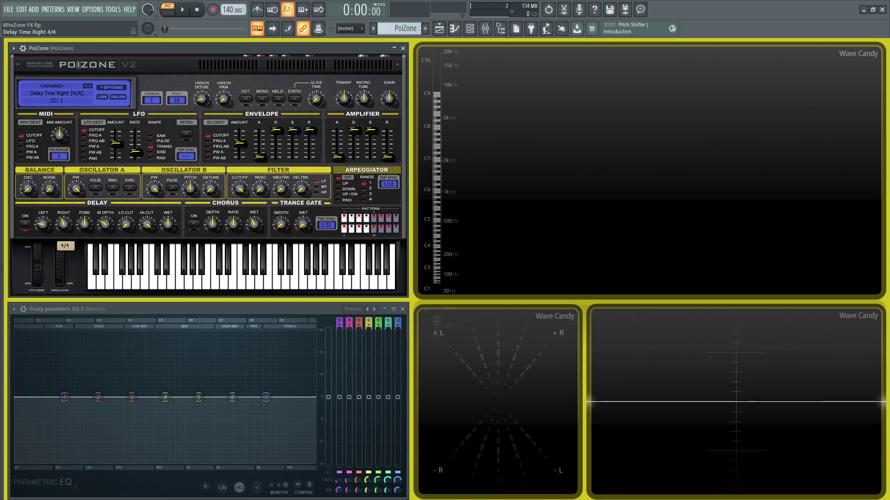
pyautogui.press('z')
pyautogui.press('z')
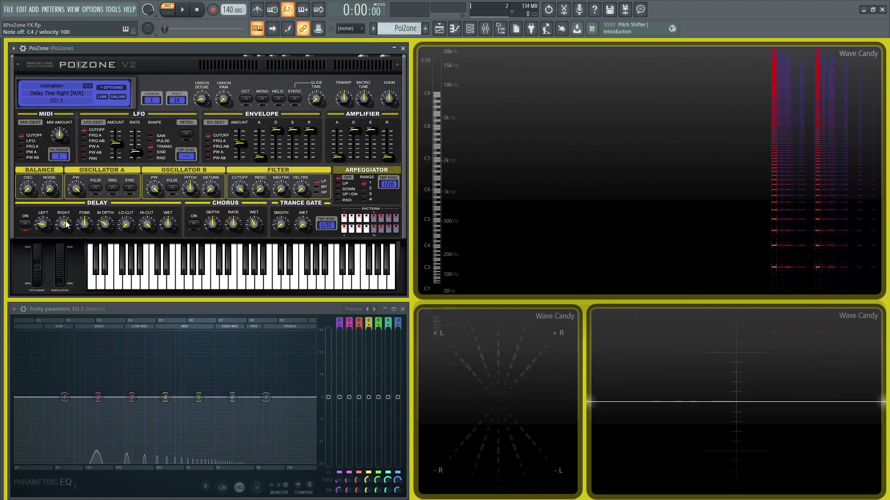
# Try a 2/4 right and 1/4 left delay time with test notes, and return the right time to 4/4.
pyautogui.click(66, 225)
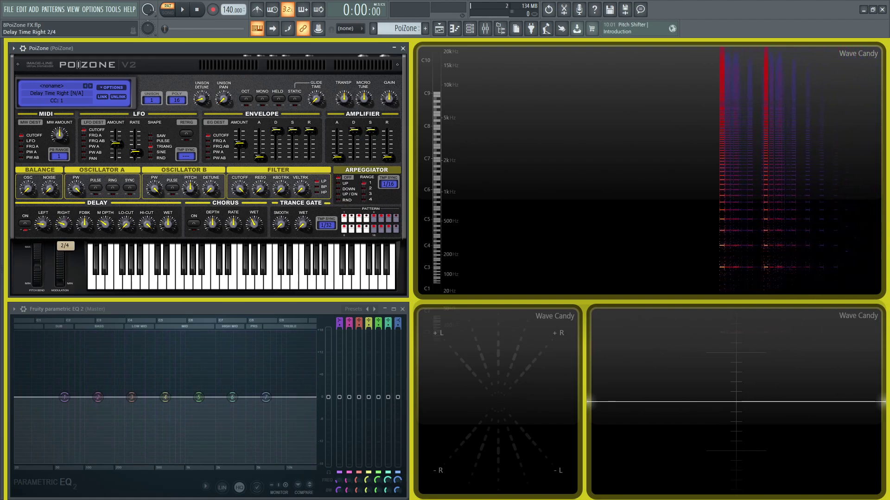
pyautogui.press('z')
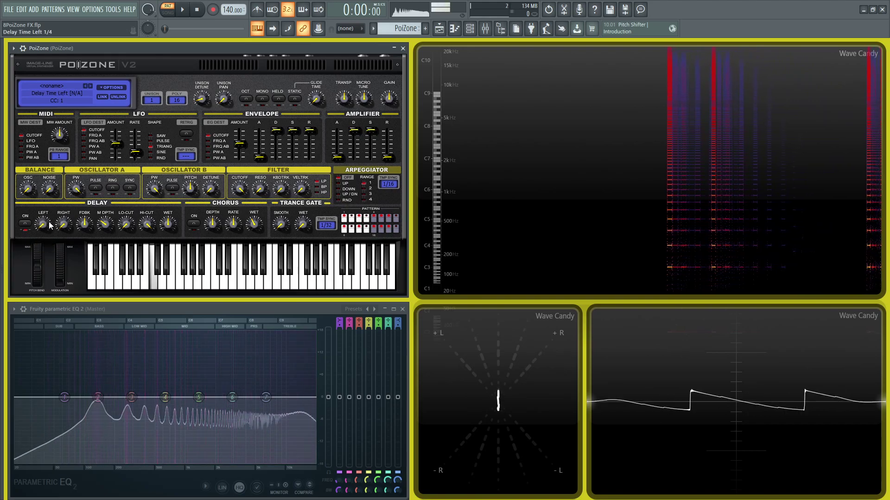
pyautogui.press('b')
pyautogui.press('x')
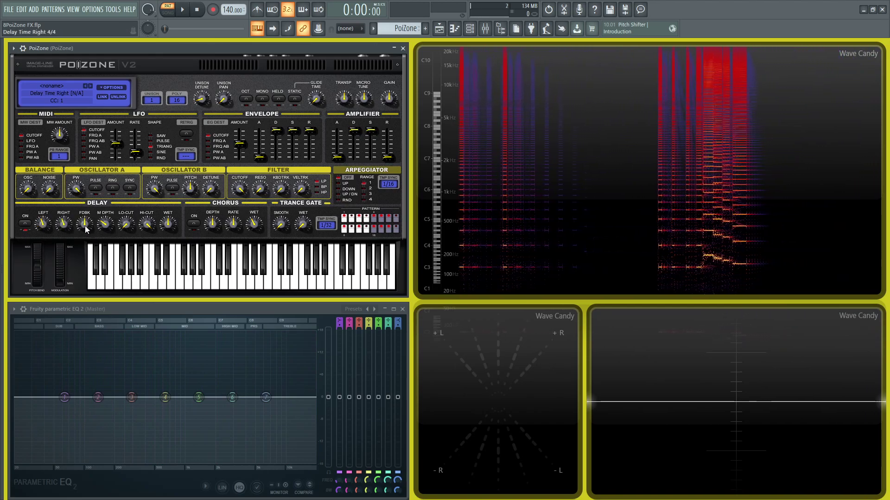
# Set the delay feedback to 51% while auditioning C4.
pyautogui.press('z')
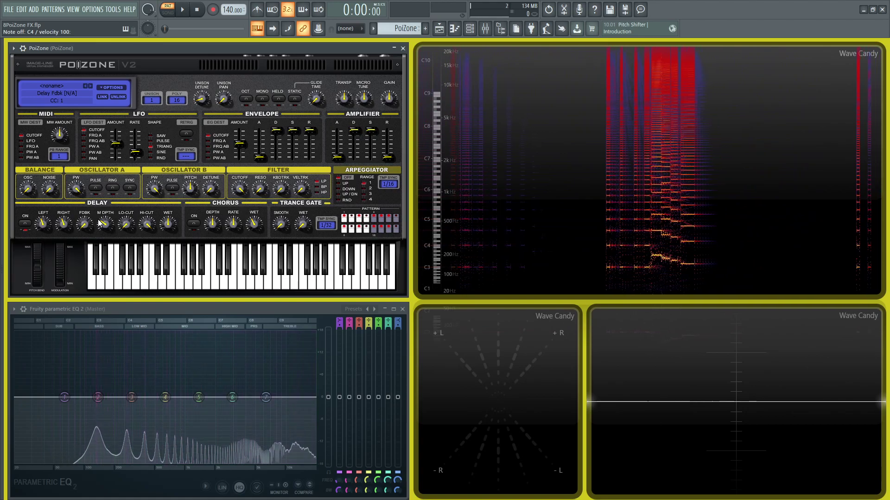
pyautogui.moveTo(83, 225); pyautogui.dragTo(84, 213)
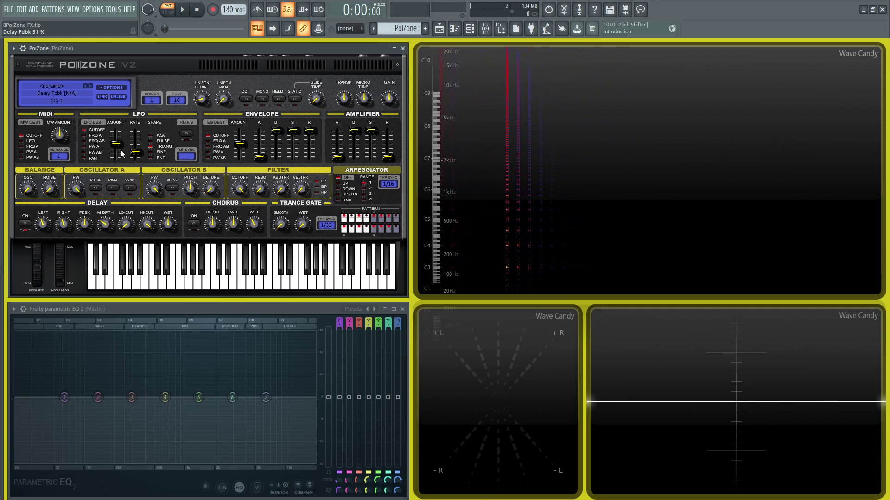
# Try different delay modulation depths while auditioning C4, and bring the depth back down to its minimum.
pyautogui.click(122, 88)
pyautogui.click(143, 138)
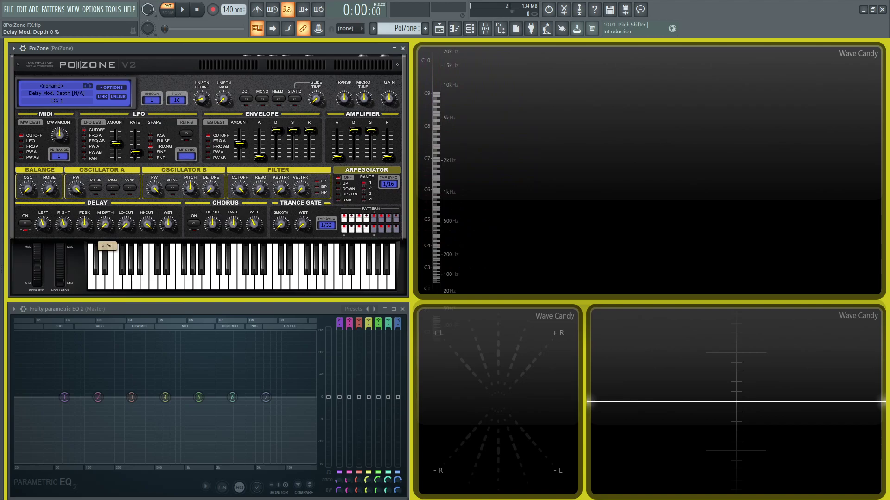
pyautogui.press('z')
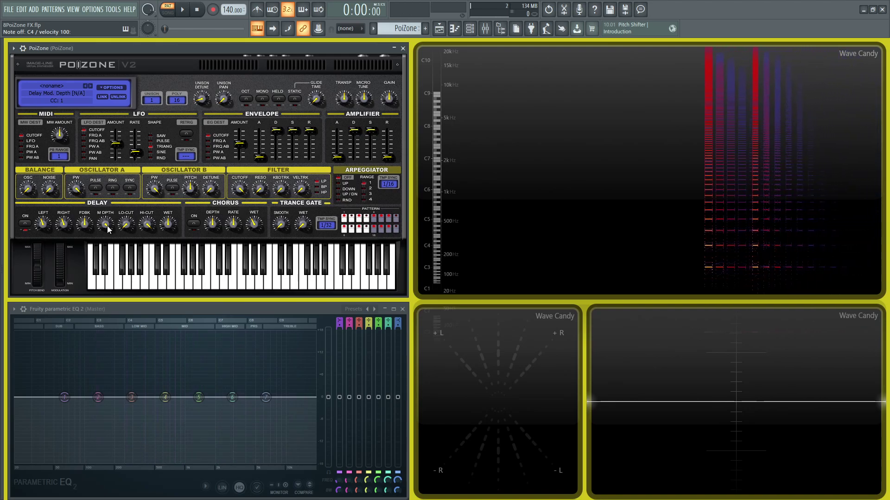
pyautogui.moveTo(108, 237); pyautogui.dragTo(110, 223)
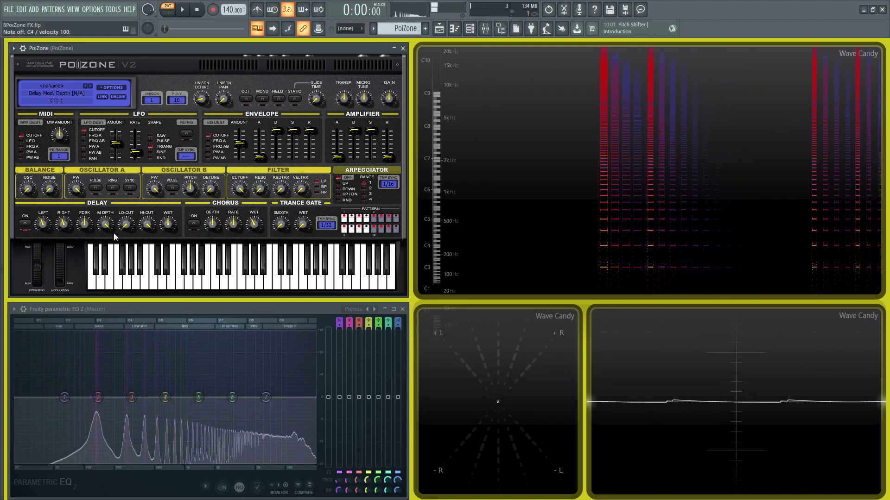
pyautogui.moveTo(113, 232); pyautogui.dragTo(113, 281)
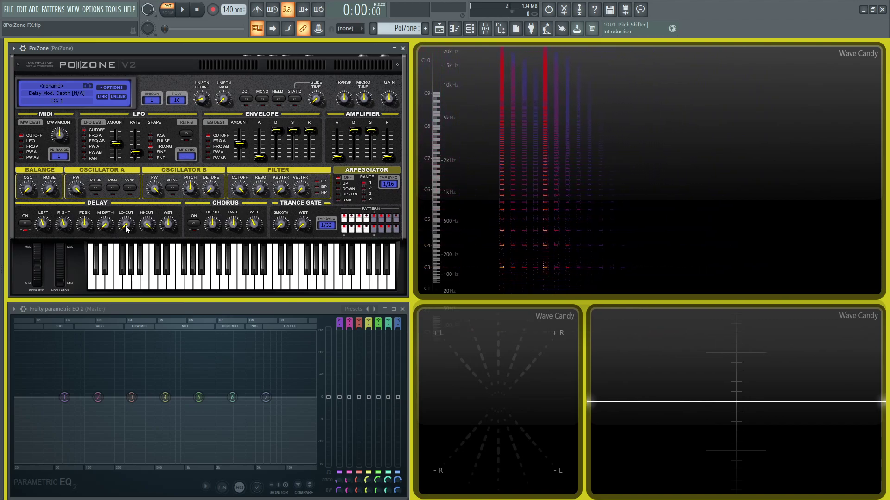
# Adjust the delay's low-cut, high-cut and wet amounts, auditioning the changes with C4 notes.
pyautogui.moveTo(126, 228); pyautogui.dragTo(147, 223)
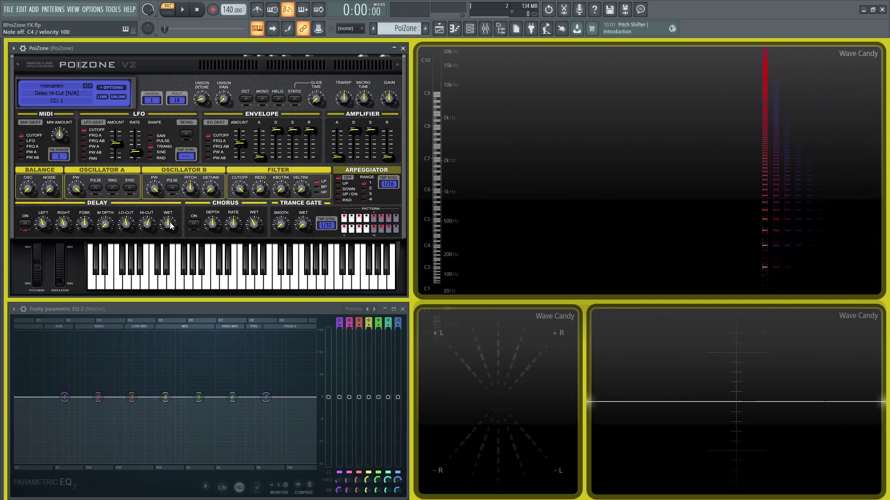
pyautogui.moveTo(169, 222); pyautogui.dragTo(168, 221)
pyautogui.press('z')
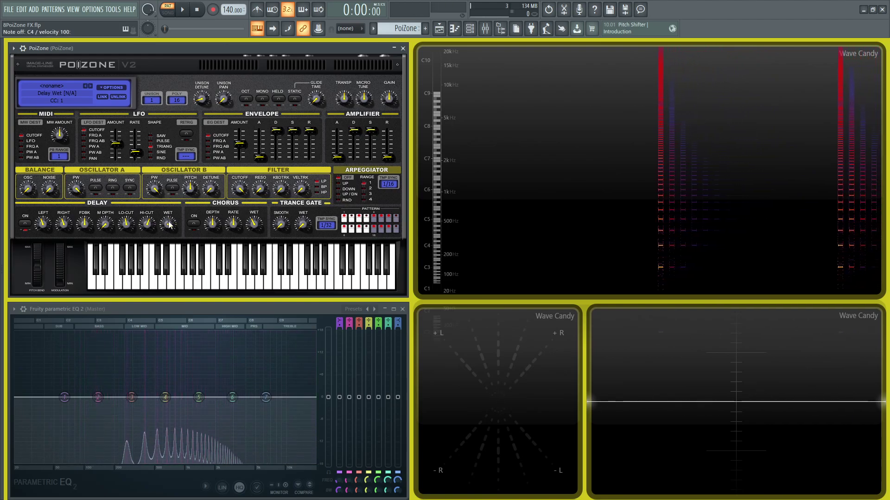
pyautogui.moveTo(168, 223); pyautogui.dragTo(169, 225)
pyautogui.press('z')
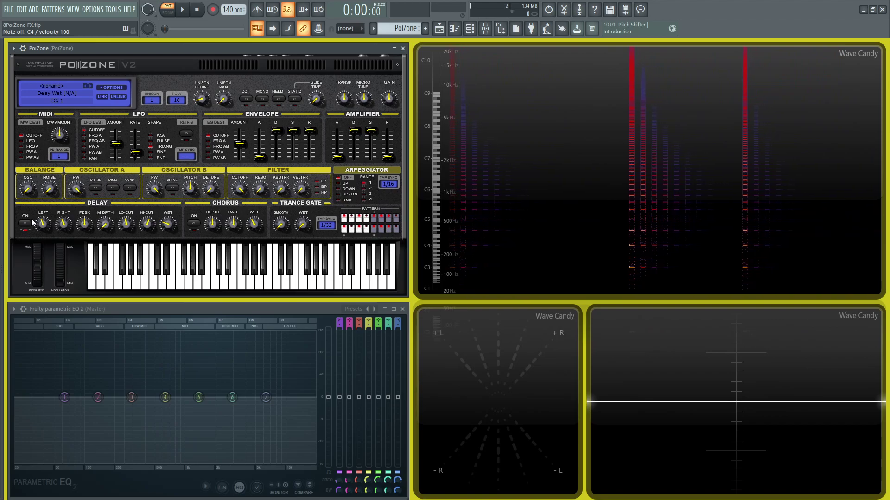
# Switch the delay off and the chorus on, and set the chorus wet level to 55% while repeating C4.
pyautogui.click(194, 223)
pyautogui.press('z')
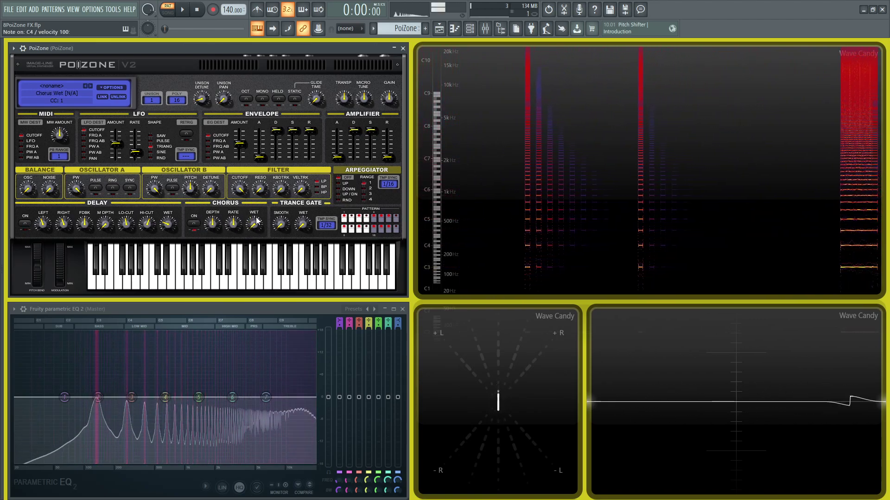
pyautogui.press('z')
pyautogui.press('z')
pyautogui.press('z')
pyautogui.press('z')
pyautogui.press('z')
pyautogui.press('z')
pyautogui.moveTo(256, 226); pyautogui.dragTo(257, 207)
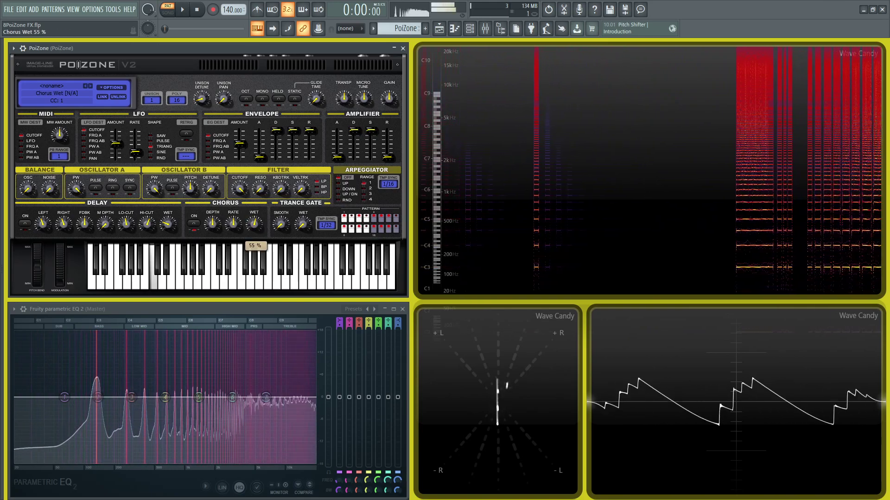
# Adjust the chorus depth and rate while C4 plays, and turn the chorus off.
pyautogui.moveTo(212, 225)
pyautogui.mouseDown()
pyautogui.moveTo(205, 222)
pyautogui.moveTo(213, 224)
pyautogui.mouseUp()
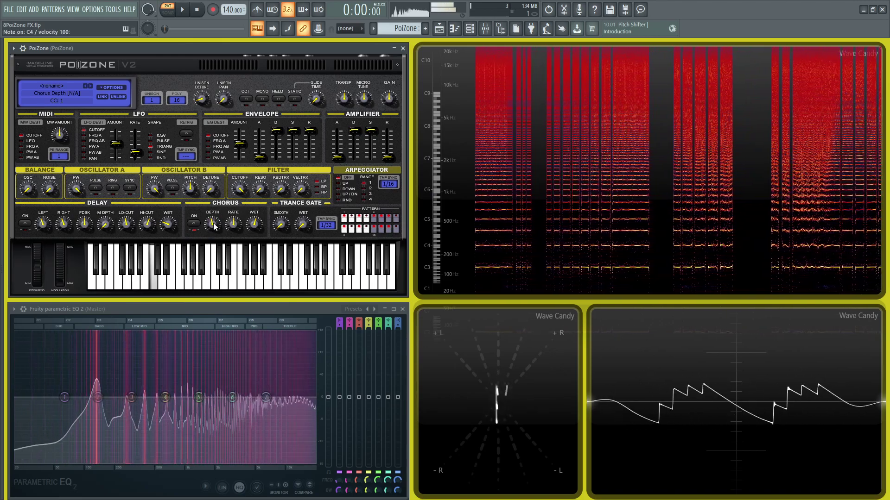
pyautogui.moveTo(239, 228); pyautogui.dragTo(239, 224)
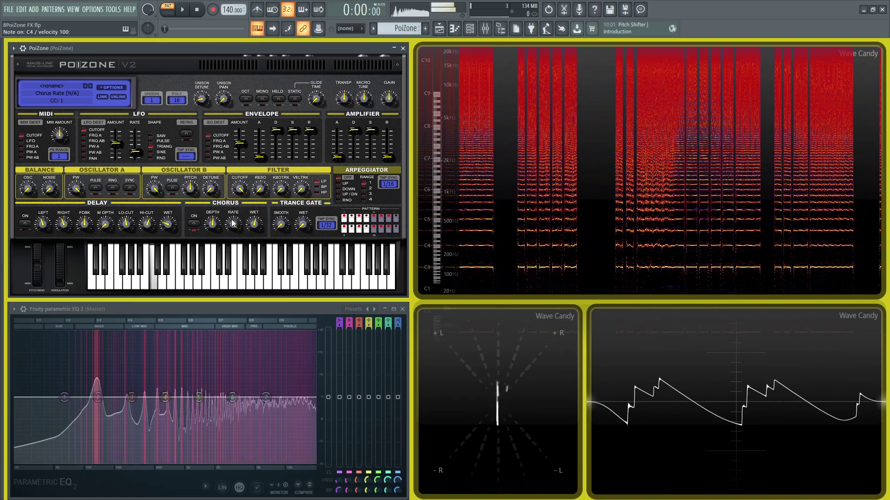
pyautogui.moveTo(234, 224); pyautogui.dragTo(235, 227)
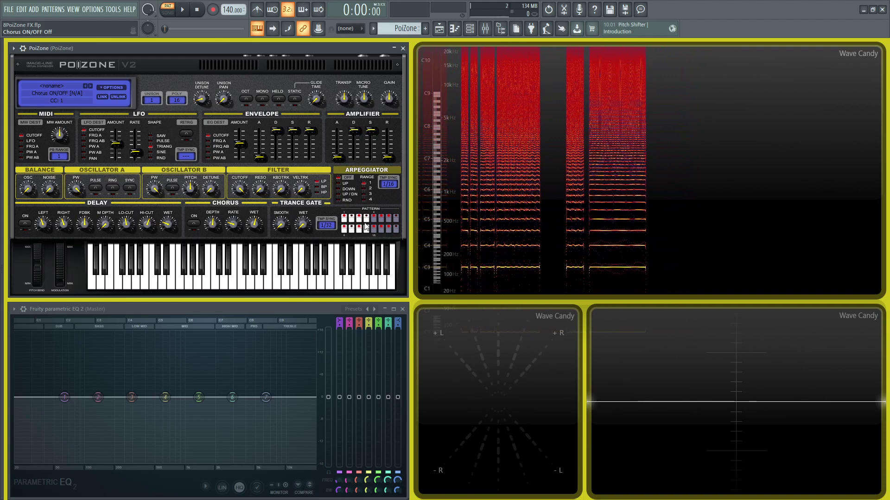
# Raise the trance gate's wet amount and compare the sound before and after with a C4–F4–A4 chord.
pyautogui.press('z')
pyautogui.press('v')
pyautogui.press('n')
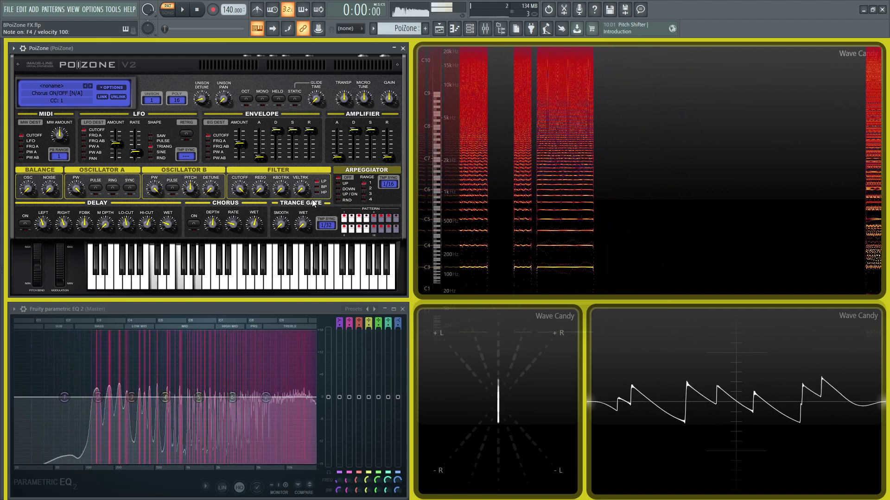
pyautogui.moveTo(303, 225); pyautogui.dragTo(303, 185)
pyautogui.press('z')
pyautogui.press('v')
pyautogui.press('n')
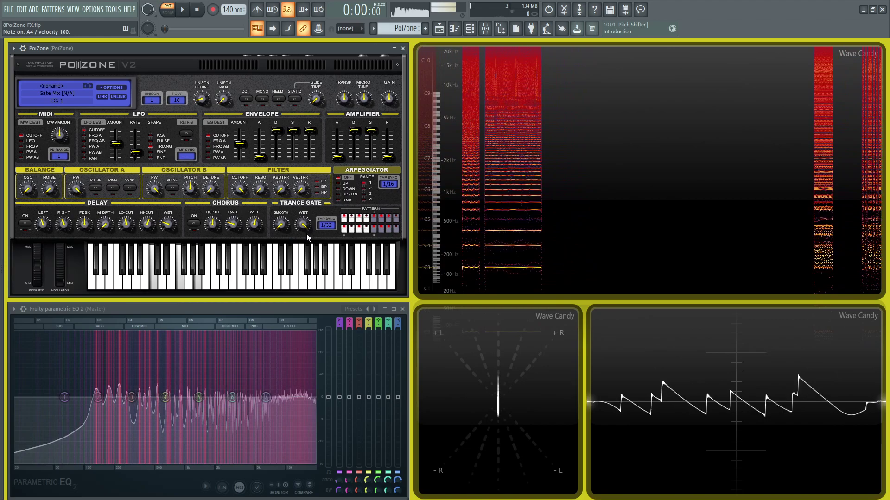
# Audition the trance gate with the chords D4–G4–B4 and E4–A4–C5.
pyautogui.press('x')
pyautogui.press('b')
pyautogui.press('m')
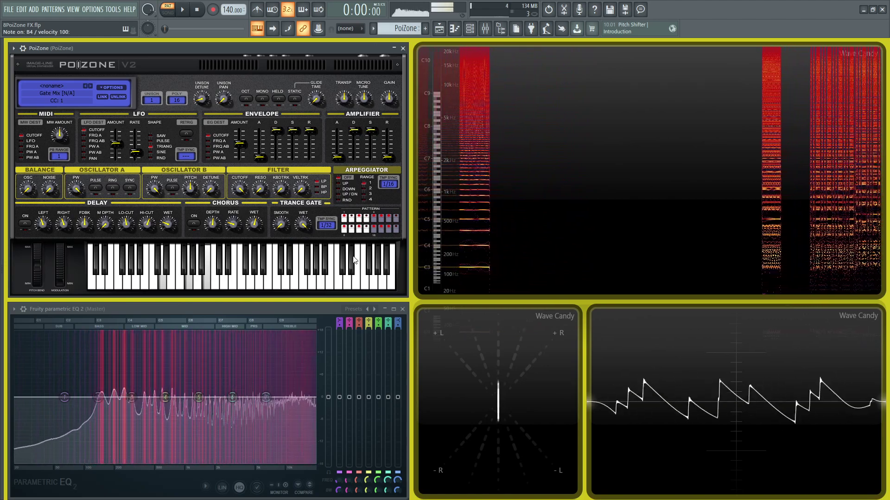
pyautogui.press('c')
pyautogui.press('n')
pyautogui.press(',')
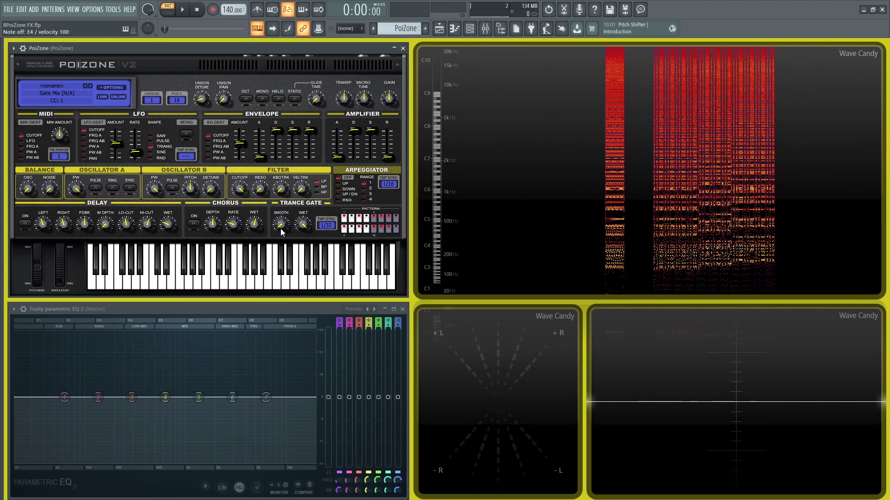
# Adjust the trance gate smoothing and set the gate's tempo sync to 1/16.
pyautogui.moveTo(281, 231); pyautogui.dragTo(281, 245)
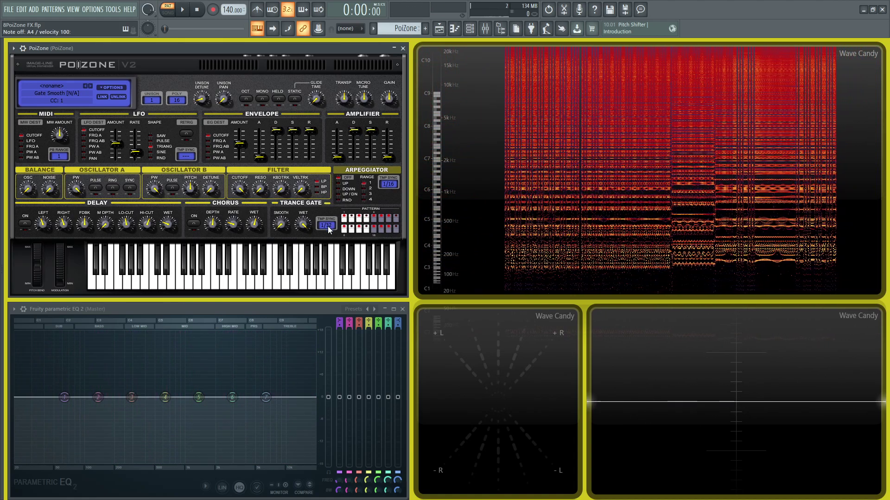
pyautogui.click(327, 226)
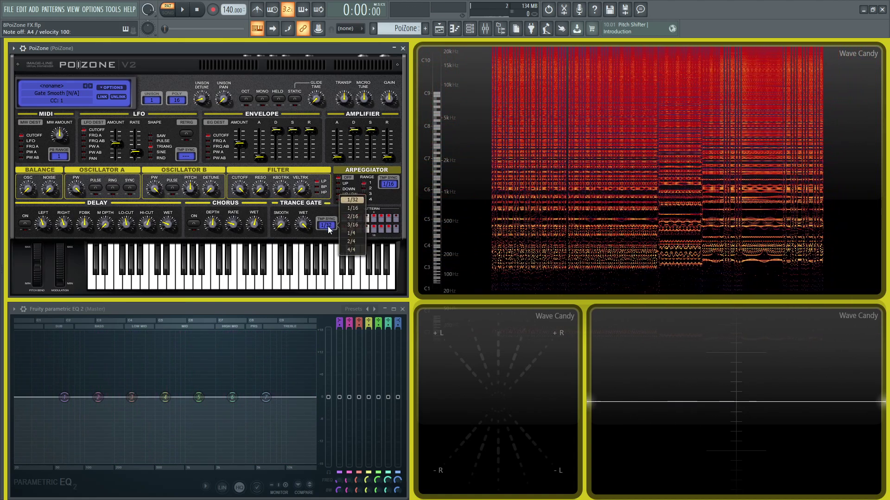
pyautogui.click(358, 207)
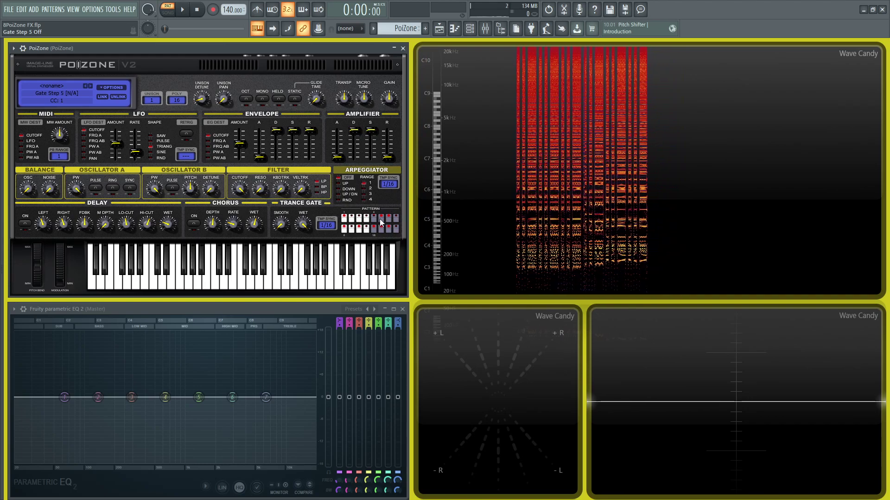
# Turn off the active steps of the trance gate pattern, leaving only the first step on.
pyautogui.click(356, 229)
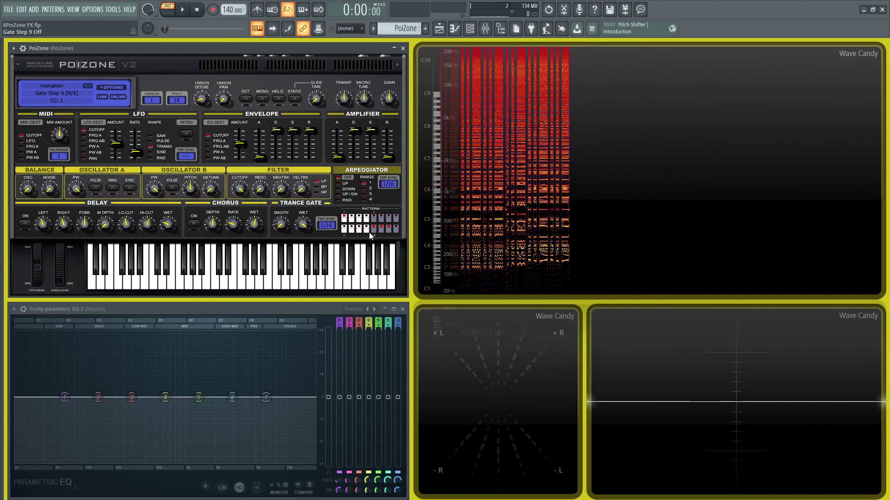
pyautogui.click(382, 228)
pyautogui.click(389, 227)
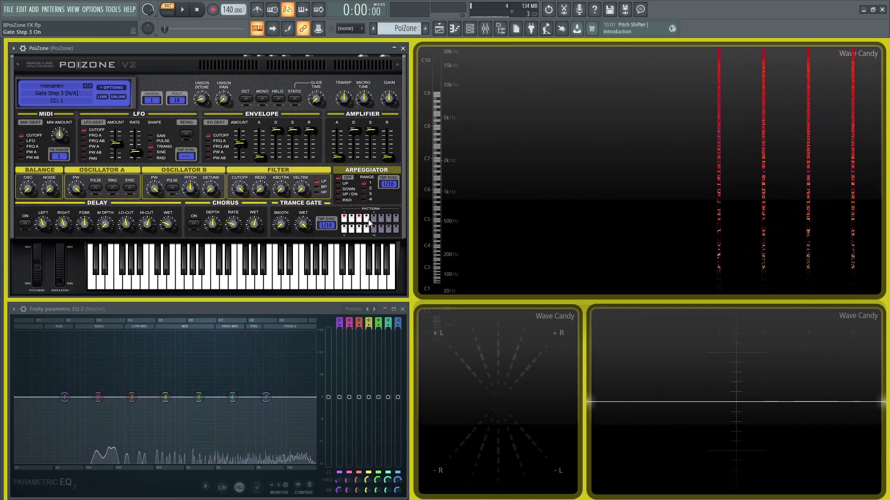
# Build a new trance gate pattern by turning on steps across both rows, and audition it with a C4–F4–A4 chord.
pyautogui.click(382, 218)
pyautogui.click(388, 217)
pyautogui.click(396, 218)
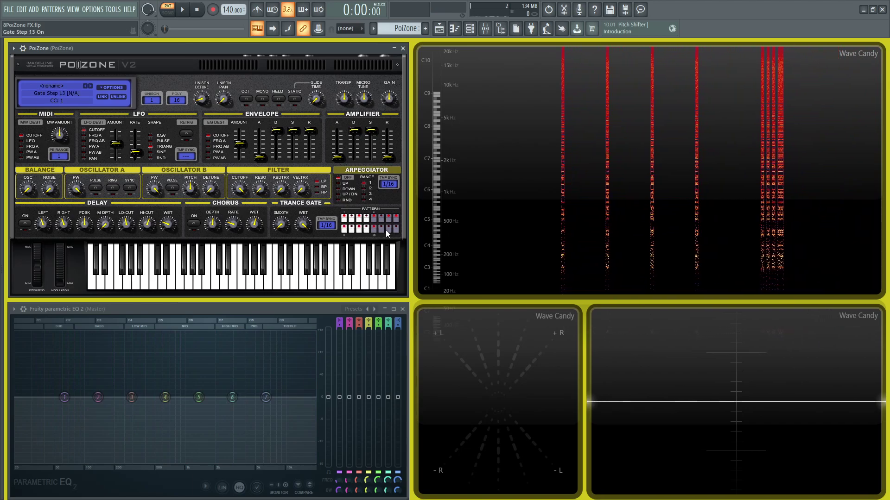
pyautogui.press('n')
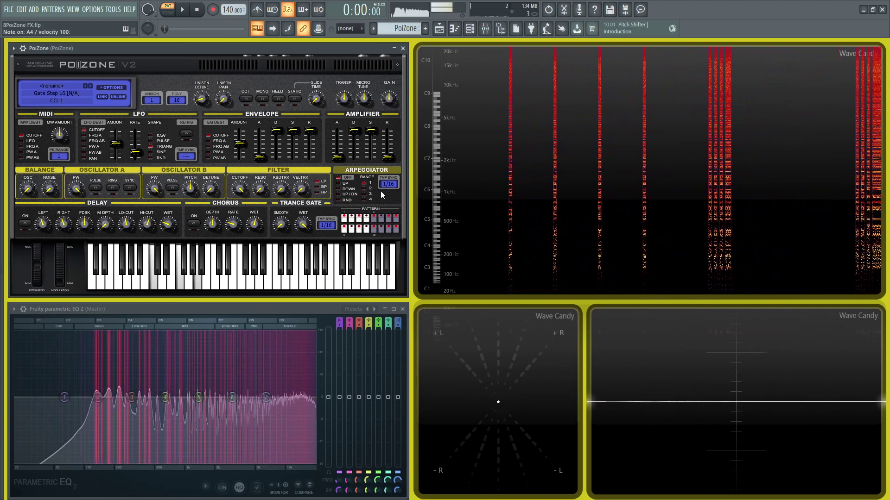
# Raise the amplifier attack, set its release to 677 ms, and turn the delay back on while playing gated chords.
pyautogui.moveTo(389, 159); pyautogui.dragTo(388, 147)
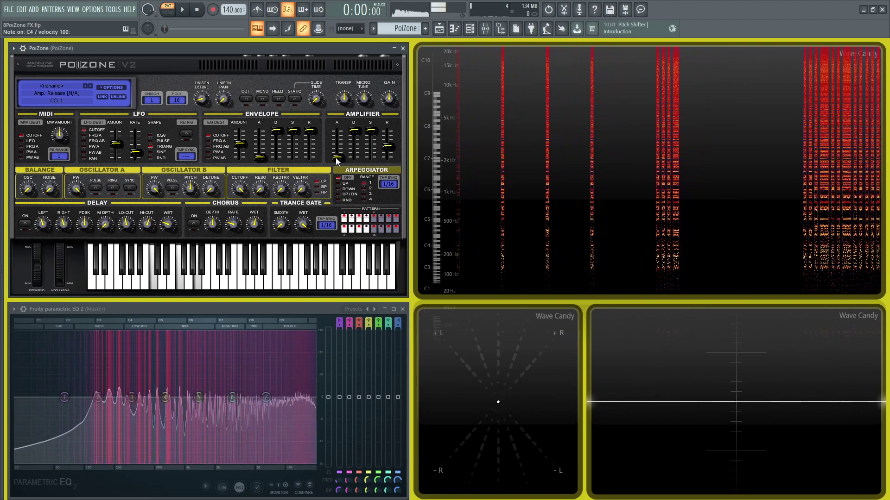
pyautogui.moveTo(338, 158); pyautogui.dragTo(337, 151)
pyautogui.click(25, 224)
pyautogui.press('x')
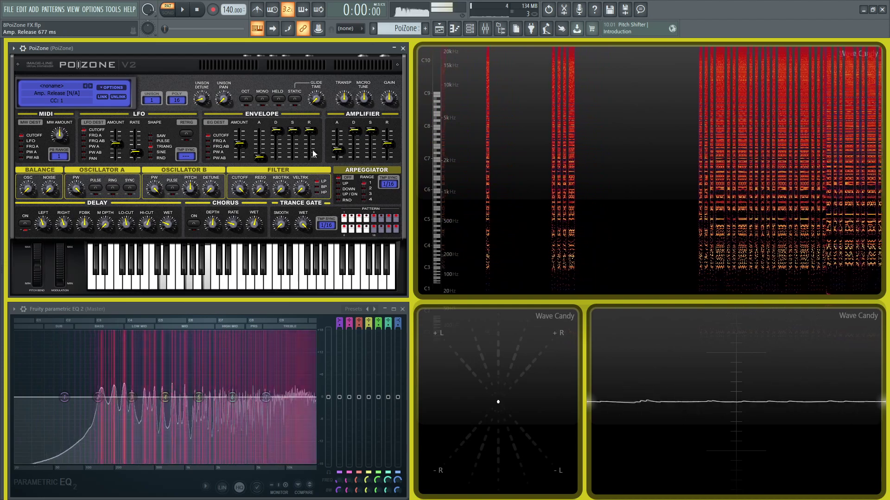
pyautogui.press('c')
# Set the polyphony to 63 and unison to 16 voices, and audition the sound with a D4–G4–B4 chord.
pyautogui.click(176, 100)
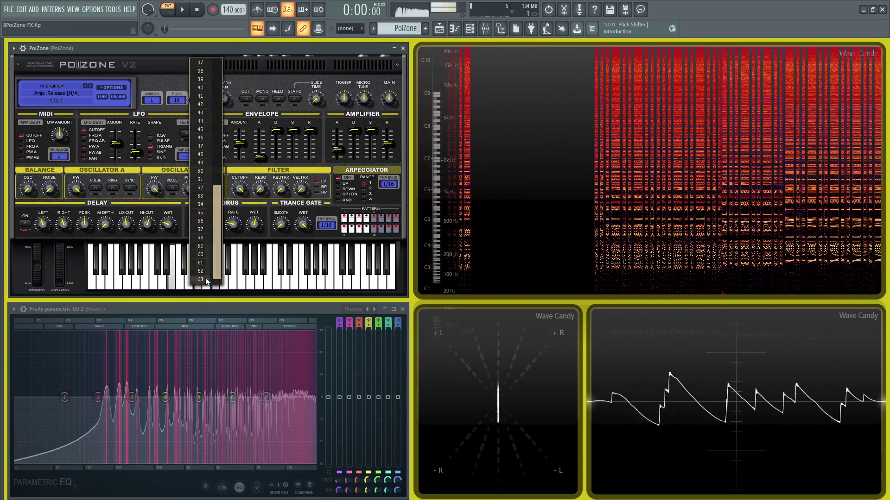
pyautogui.click(205, 275)
pyautogui.click(159, 98)
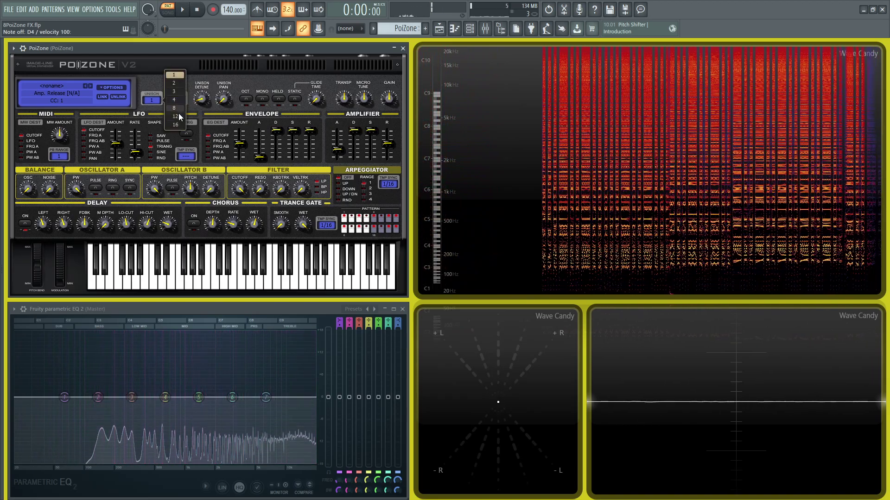
pyautogui.click(177, 121)
pyautogui.press('x')
pyautogui.press('b')
pyautogui.press('m')
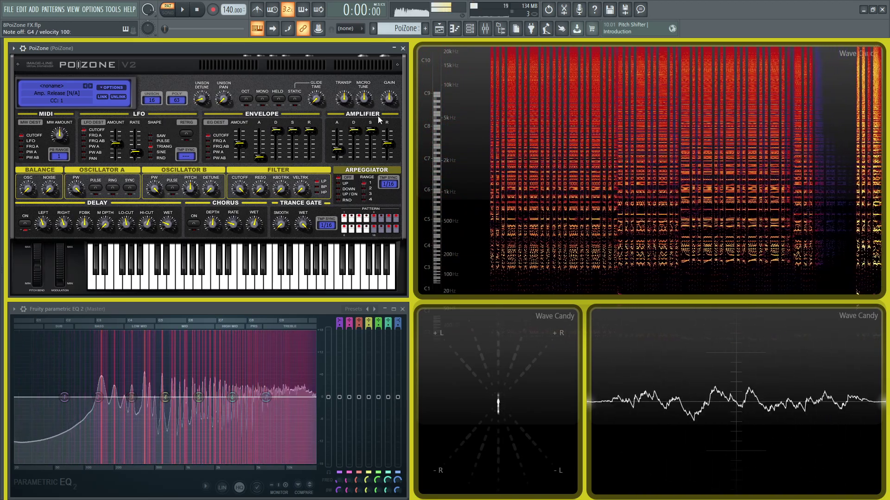
# Set the trance gate's smooth to 44 % and its tempo sync to 1/32 while playing gated chords.
pyautogui.press('n')
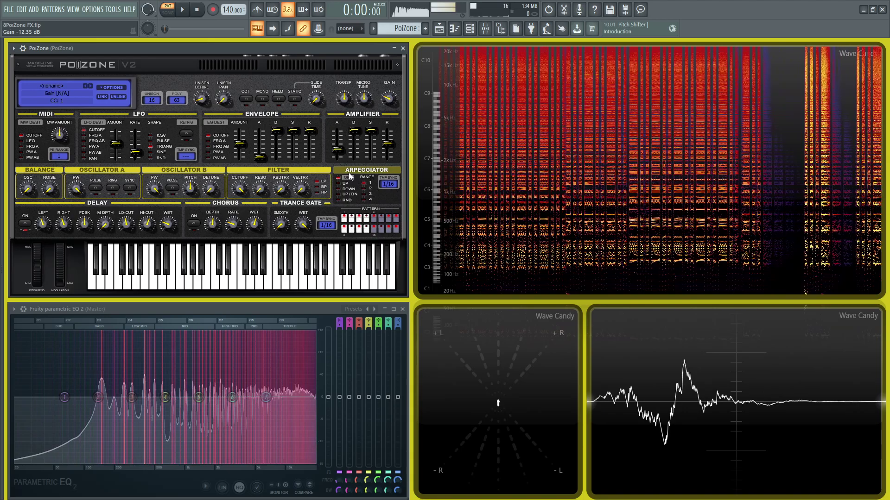
pyautogui.moveTo(279, 225); pyautogui.dragTo(279, 212)
pyautogui.click(330, 226)
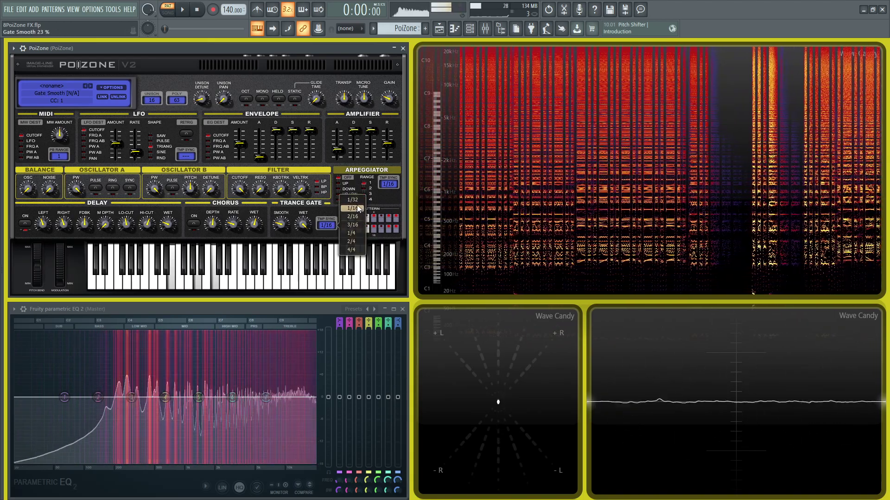
pyautogui.click(355, 204)
pyautogui.press('b')
pyautogui.press('m')
pyautogui.press('x')
pyautogui.press('c')
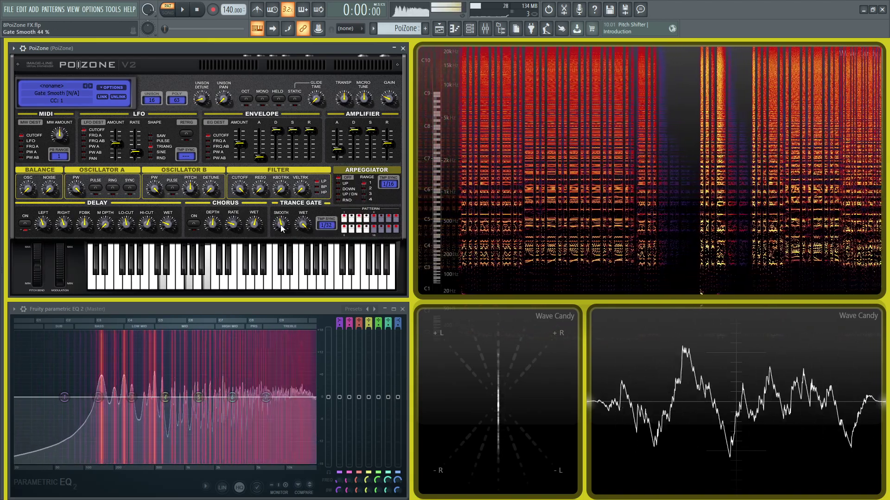
pyautogui.press('v')
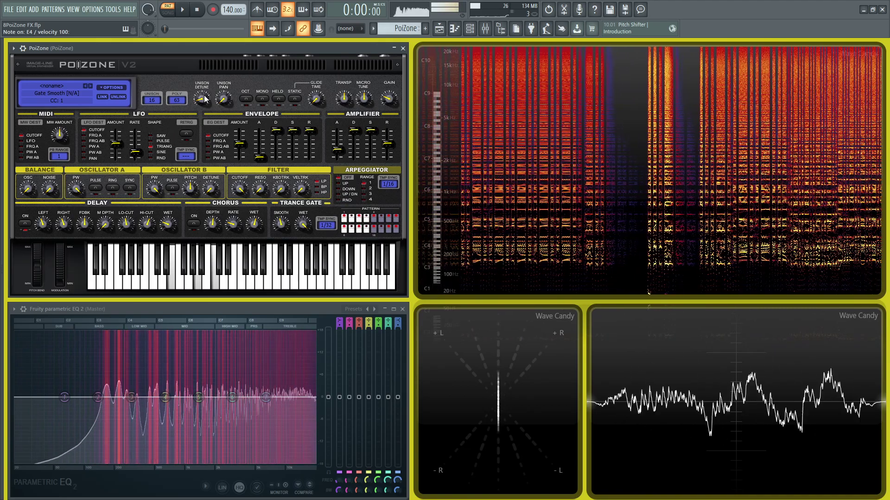
# Raise the unison pan and adjust the unison detune while auditioning gated chords.
pyautogui.moveTo(223, 100); pyautogui.dragTo(223, 60)
pyautogui.press('b')
pyautogui.press('m')
pyautogui.press('x')
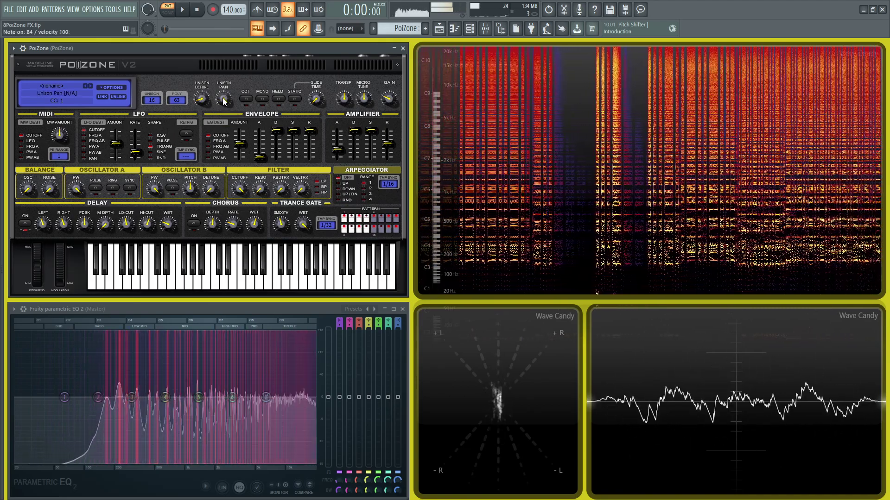
pyautogui.moveTo(202, 99); pyautogui.dragTo(201, 105)
pyautogui.press('q')
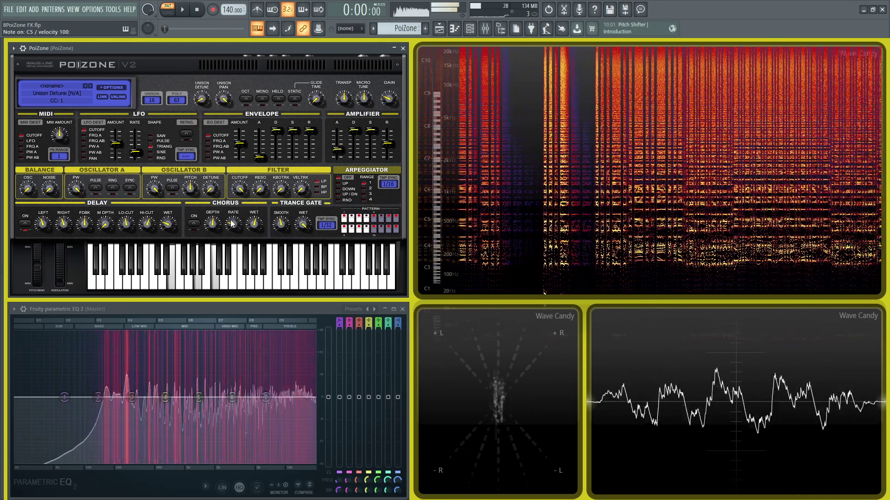
pyautogui.moveTo(251, 225)
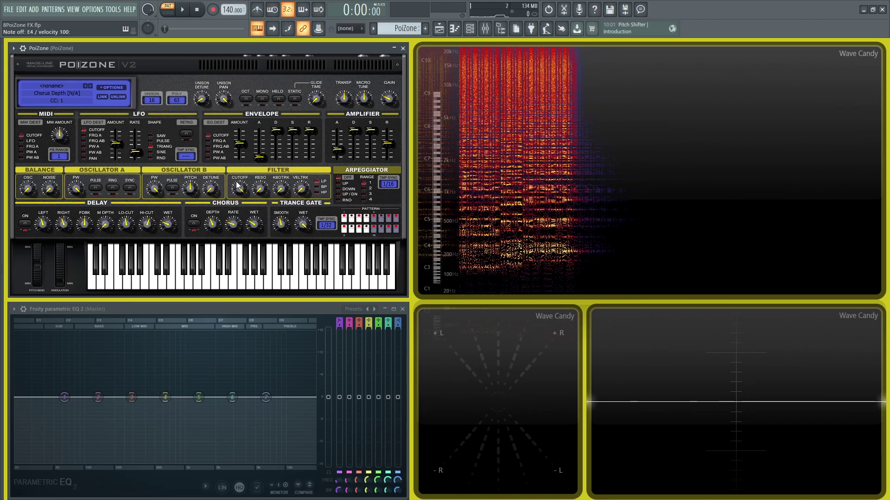
# Reset the patch to its default settings and set oscillator A's pulse width to 68 %.
pyautogui.click(116, 86)
pyautogui.click(165, 139)
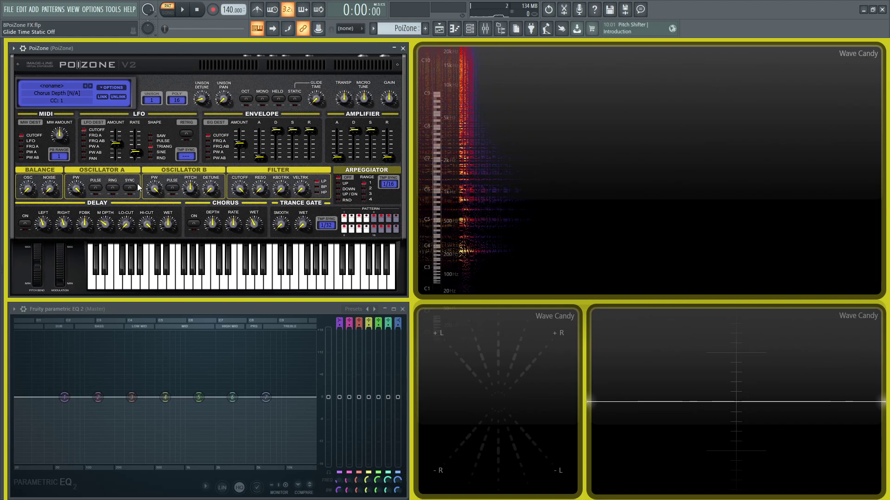
pyautogui.moveTo(79, 187); pyautogui.dragTo(79, 183)
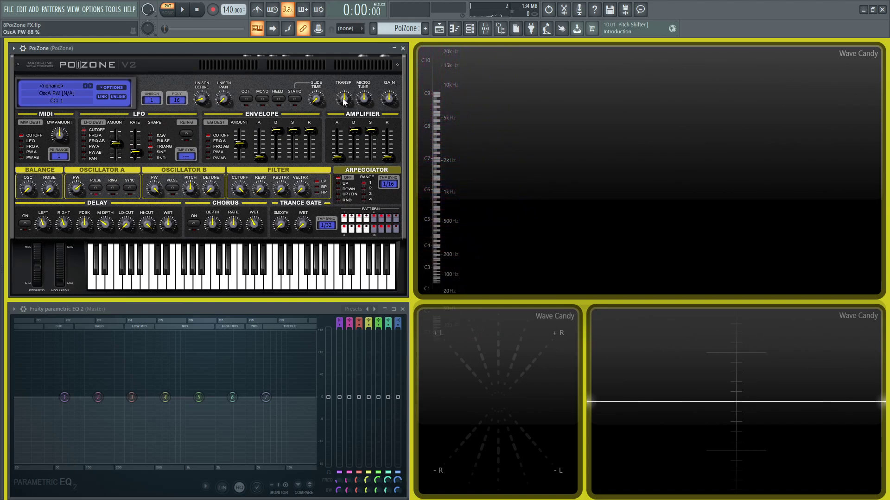
# Lower the transpose and turn on the chorus, playing C4 before and after to compare the sound.
pyautogui.moveTo(344, 102); pyautogui.dragTo(344, 121)
pyautogui.press('z')
pyautogui.click(194, 224)
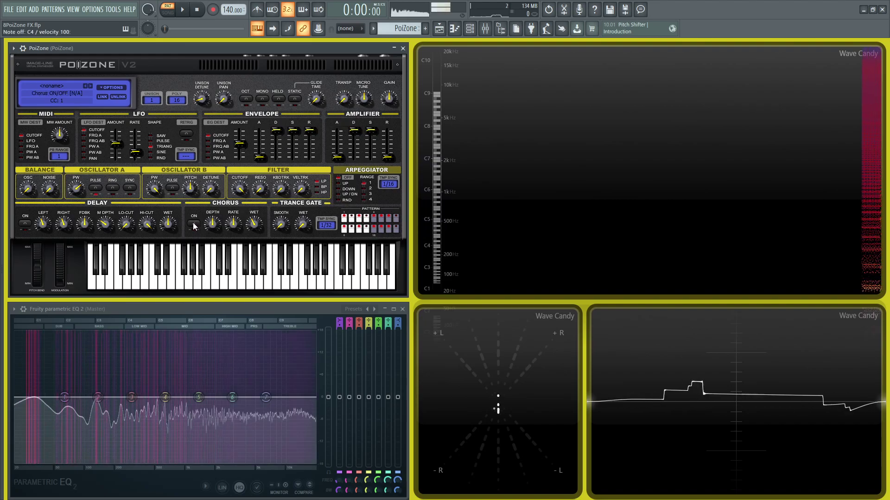
pyautogui.press('z')
# Set unison to 4 voices and raise the unison pan while playing C4.
pyautogui.click(154, 100)
pyautogui.click(174, 103)
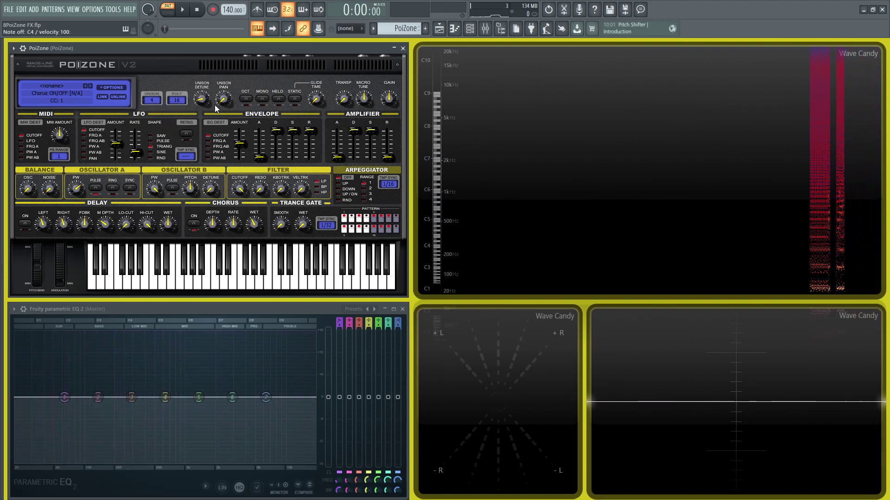
pyautogui.press('z')
pyautogui.moveTo(219, 100); pyautogui.dragTo(222, 70)
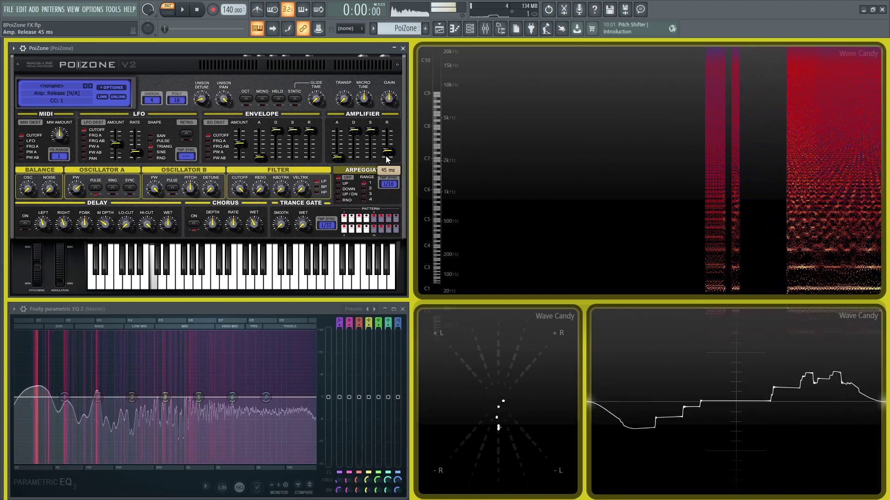
# Set the amplifier release to 45 ms and the attack to 35 ms while playing F4, E4 and C4.
pyautogui.press('v')
pyautogui.moveTo(338, 155); pyautogui.dragTo(338, 152)
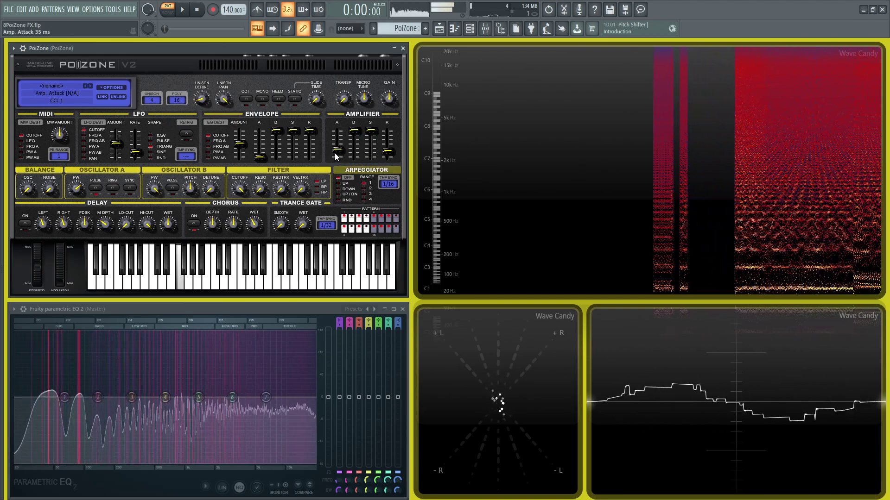
pyautogui.press('c')
pyautogui.press('z')
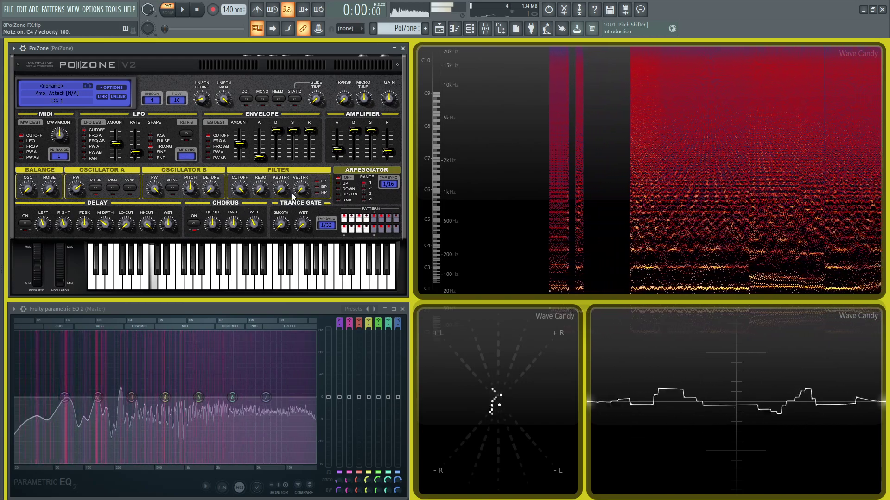
# Show the mixer and load Fruity Blood Overdrive into slot 1 of the PoiZone track.
pyautogui.press('F9')
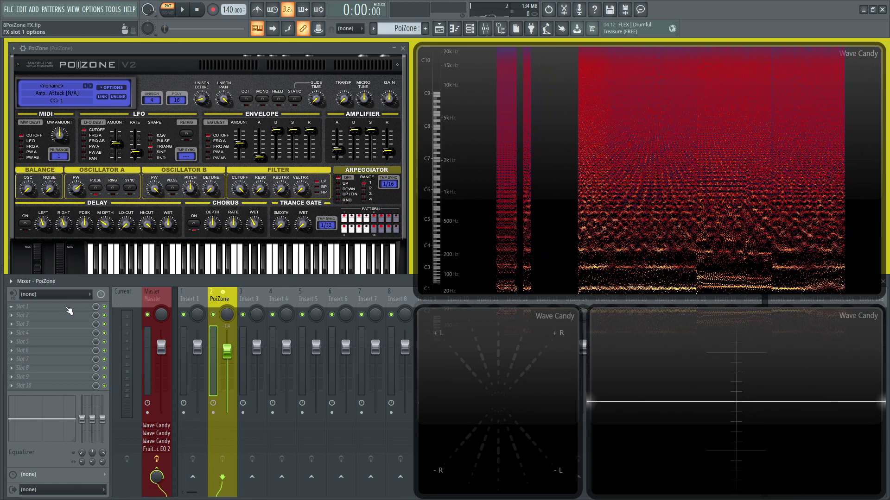
pyautogui.click(12, 306)
pyautogui.moveTo(60, 292)
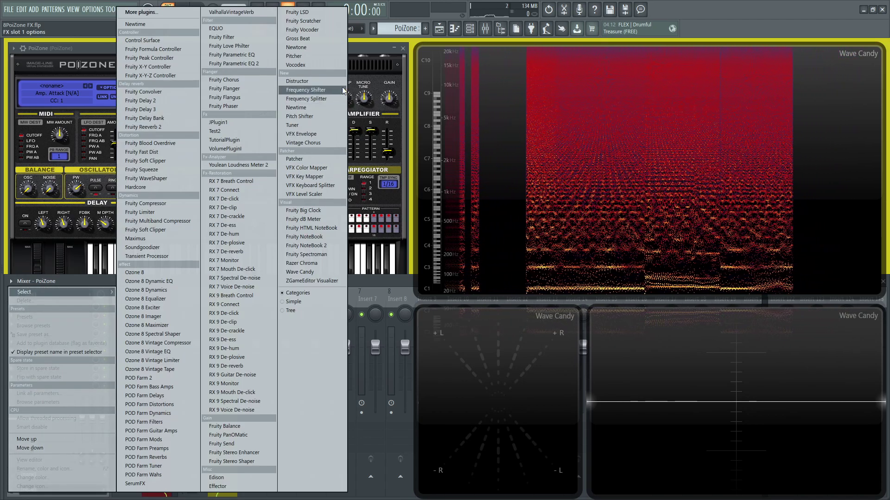
pyautogui.click(185, 143)
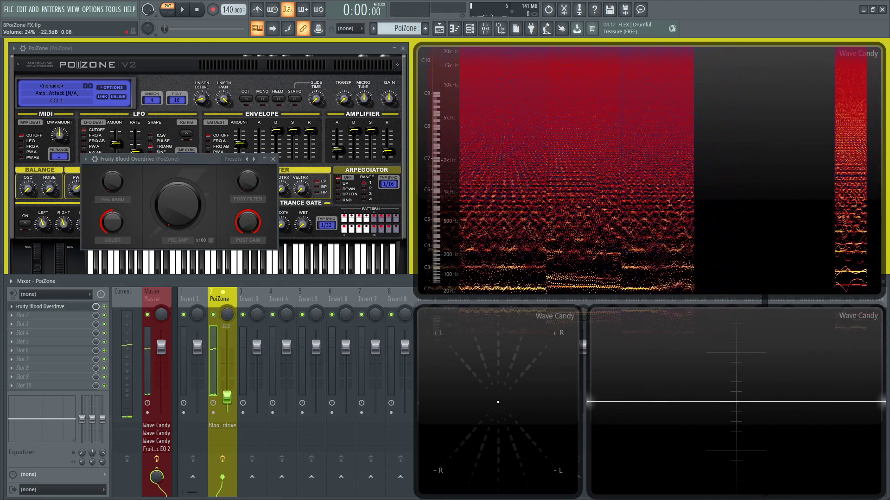
# Enable the overdrive's x100 option, raise its preamp, and balance the PoiZone track's volume while playing notes.
pyautogui.click(211, 240)
pyautogui.moveTo(188, 220); pyautogui.dragTo(188, 207)
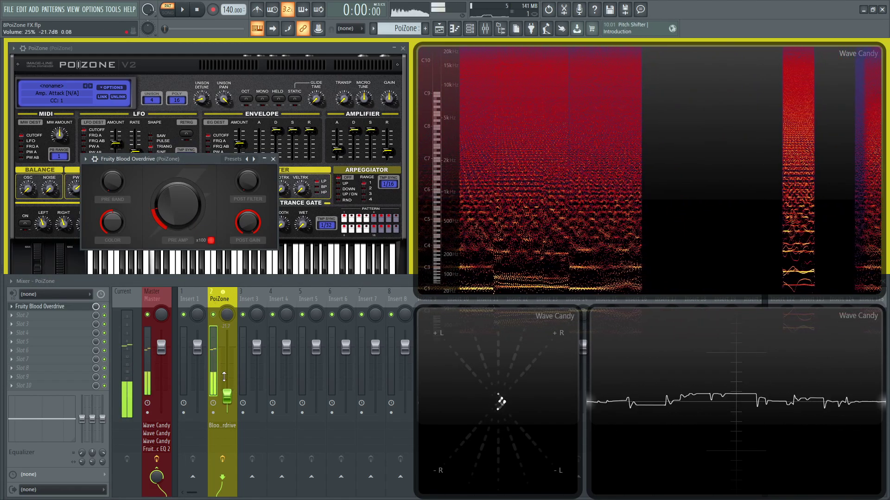
pyautogui.moveTo(224, 376); pyautogui.dragTo(224, 359)
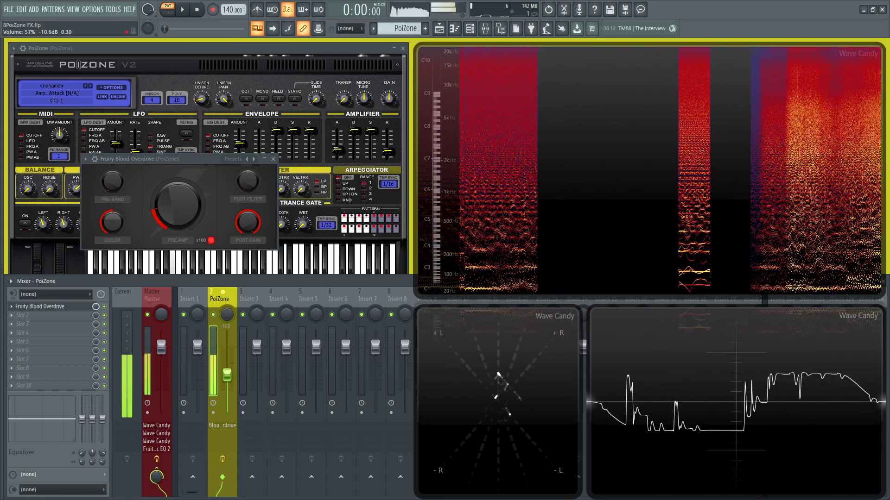
pyautogui.moveTo(227, 392); pyautogui.dragTo(227, 378)
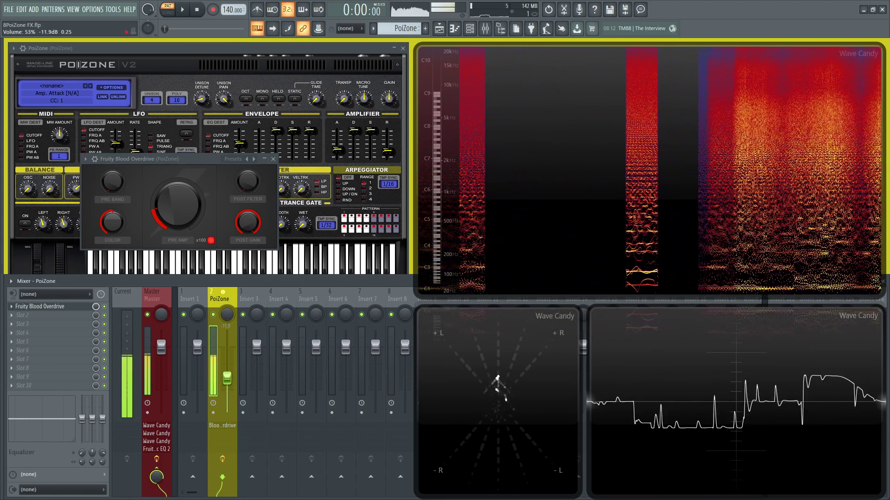
pyautogui.press('z')
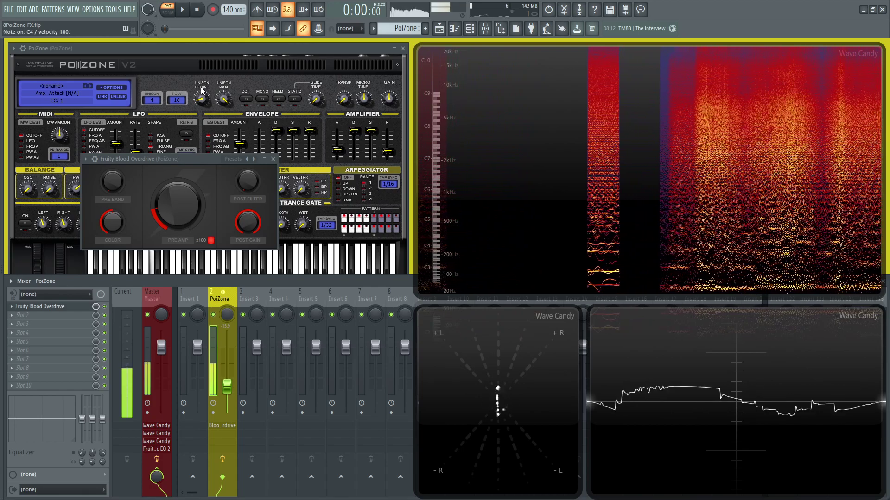
# Sweep PoiZone's filter cutoff and set its unison detune to 29 % while holding C4.
pyautogui.click(172, 87)
pyautogui.click(240, 189)
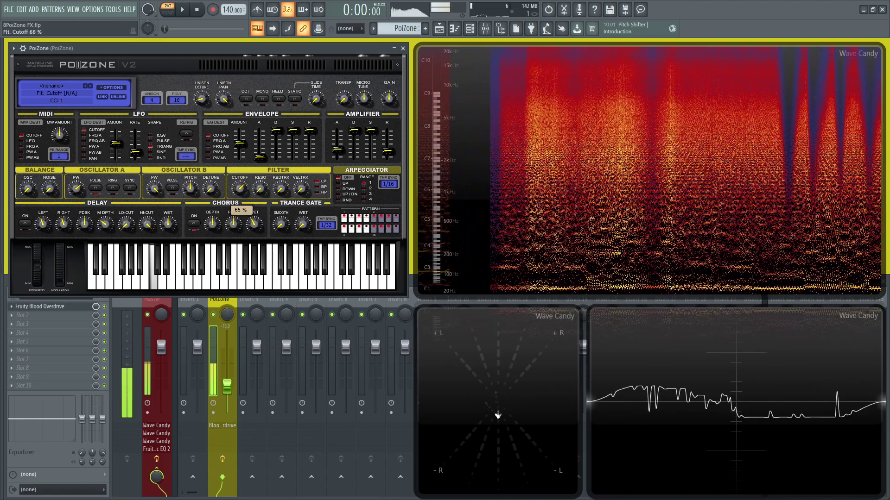
pyautogui.moveTo(240, 189); pyautogui.dragTo(201, 94)
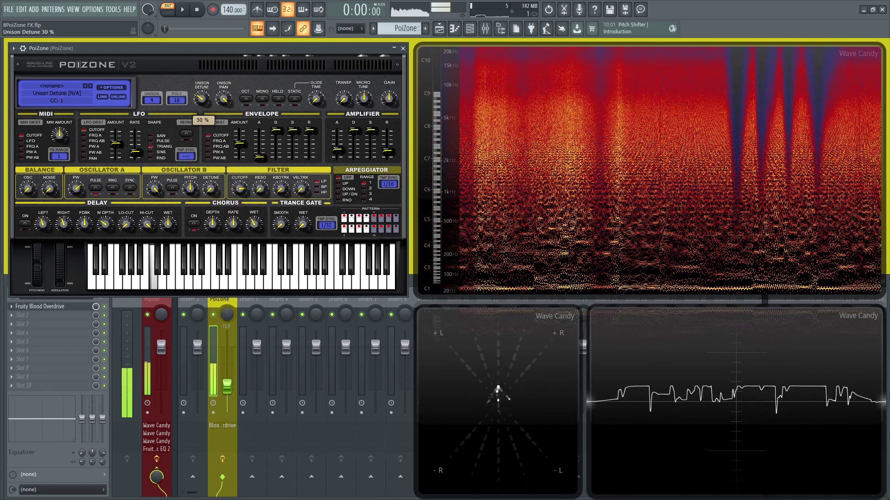
# Set unison to 12 voices and polyphony to 60.
pyautogui.click(151, 99)
pyautogui.click(176, 115)
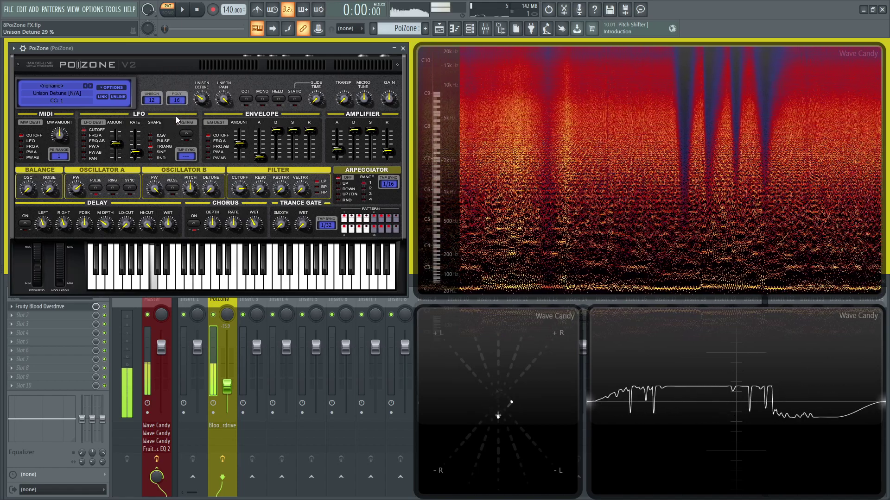
pyautogui.click(177, 100)
pyautogui.moveTo(218, 145); pyautogui.dragTo(218, 232)
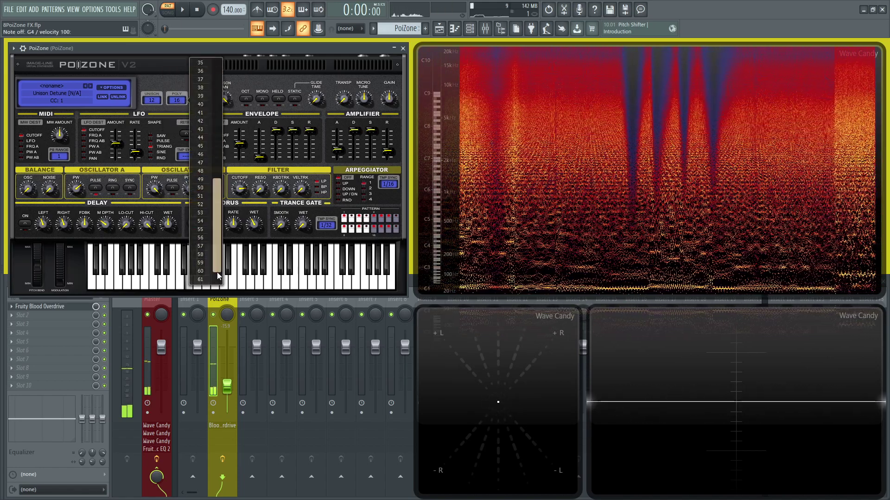
pyautogui.click(213, 271)
# Sweep the filter cutoff down and back up while playing the distorted sound, and close the mixer.
pyautogui.moveTo(240, 189); pyautogui.dragTo(240, 193)
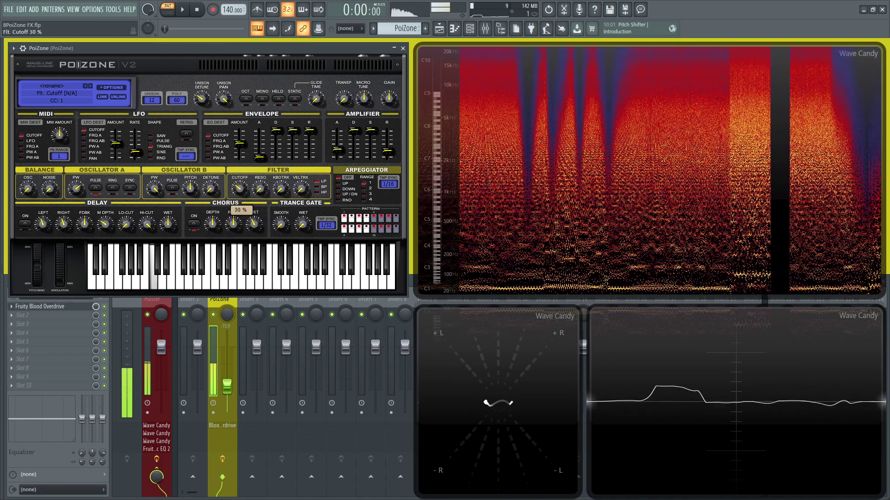
pyautogui.moveTo(240, 190); pyautogui.dragTo(240, 167)
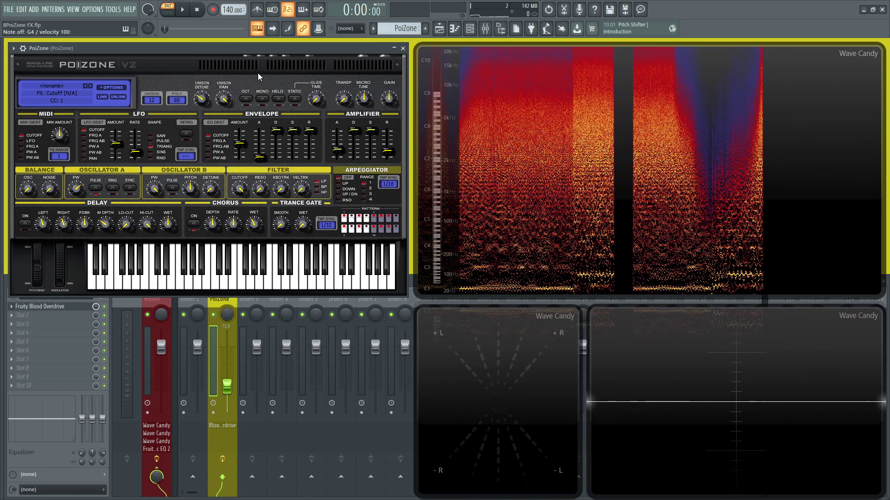
pyautogui.press('F9')
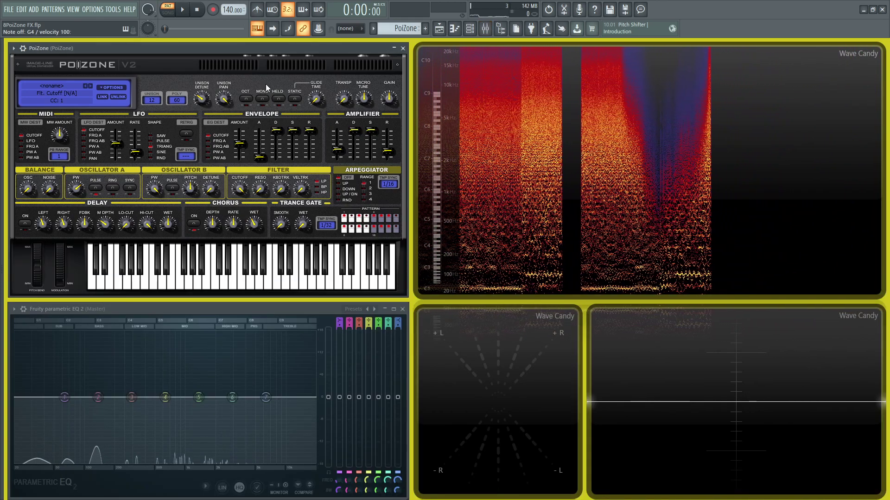